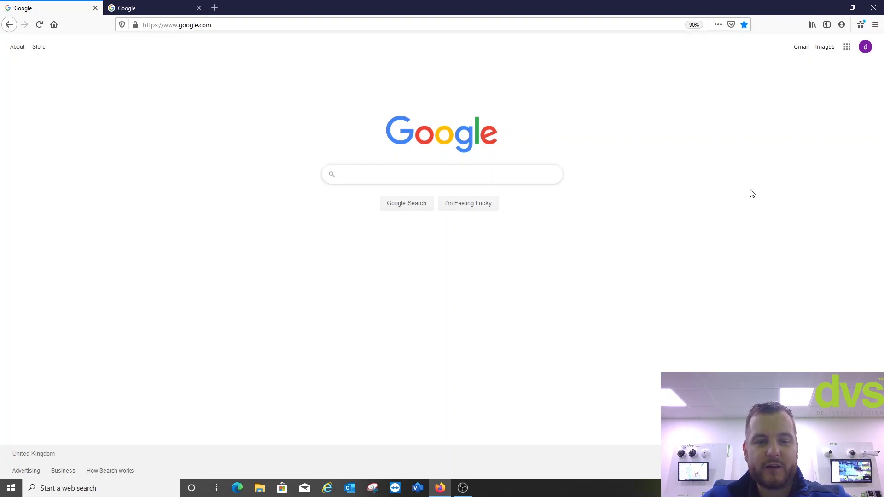
# Search Google for ivideon and open the Ivideon website from the results
pyautogui.click(519, 178)
pyautogui.write('iv')
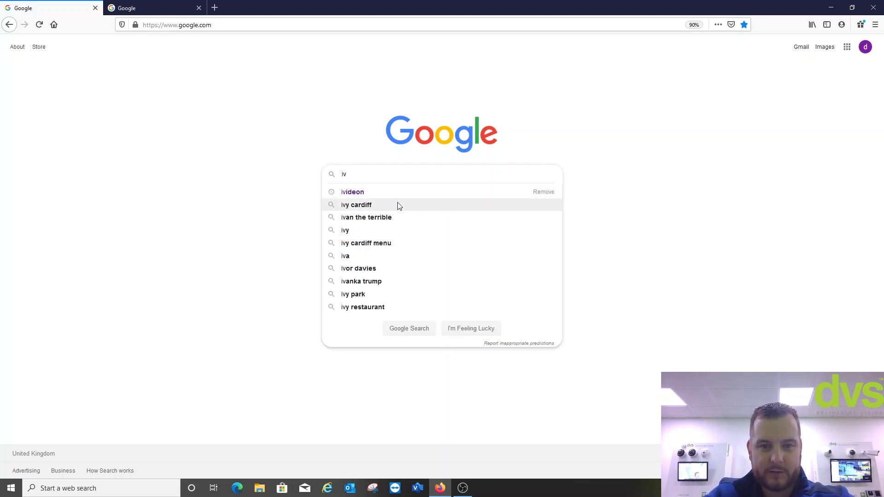
pyautogui.click(406, 192)
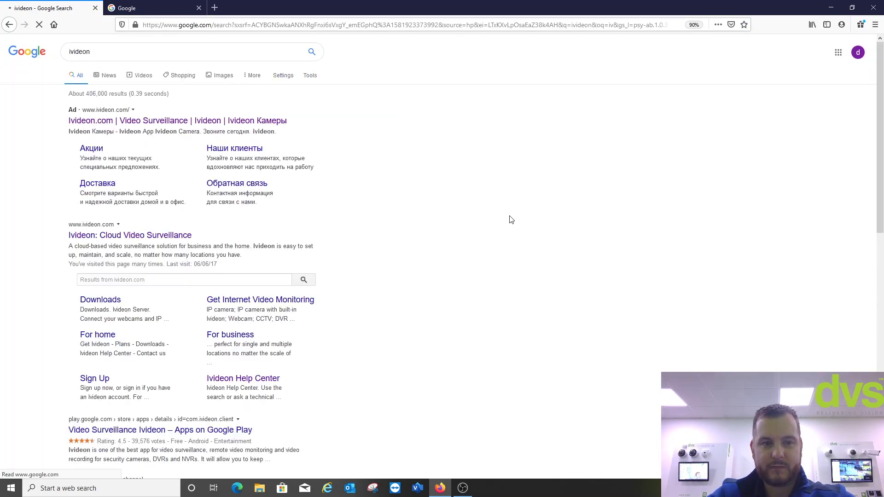
pyautogui.click(164, 121)
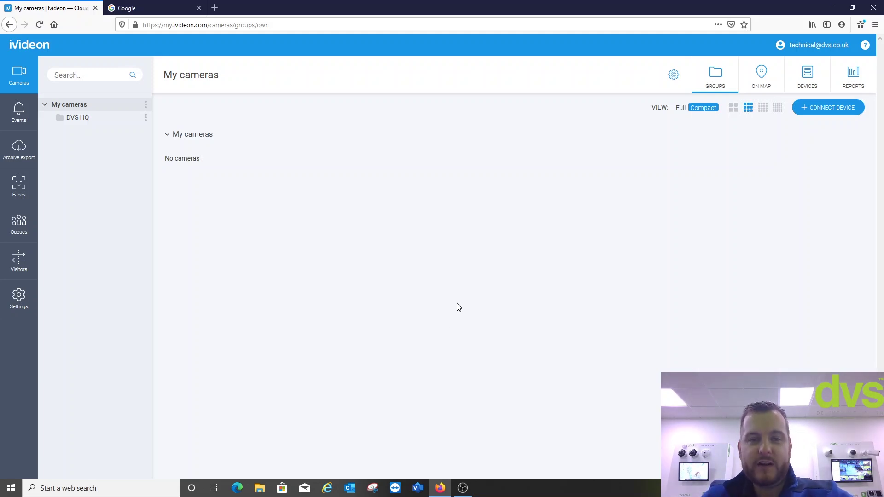
# Start connecting an Ivideon Bridge, name it DVS HQ Bridge and enter the device's MAC address
pyautogui.click(812, 112)
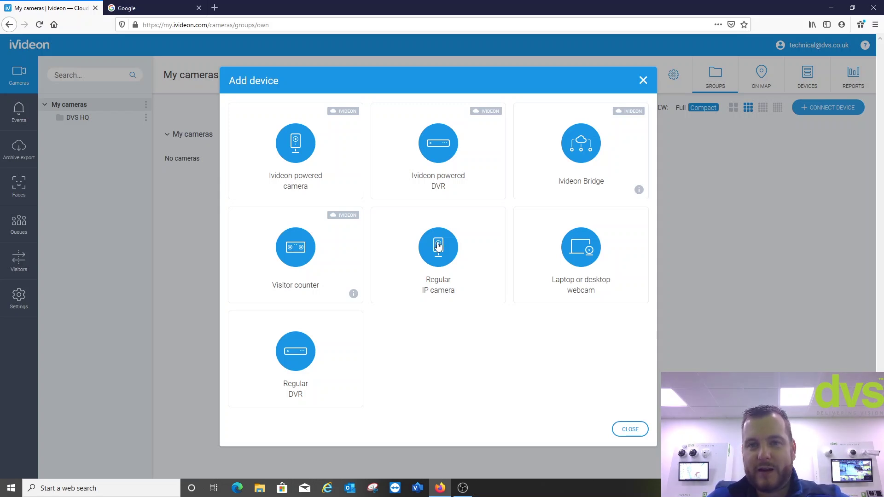
pyautogui.click(580, 146)
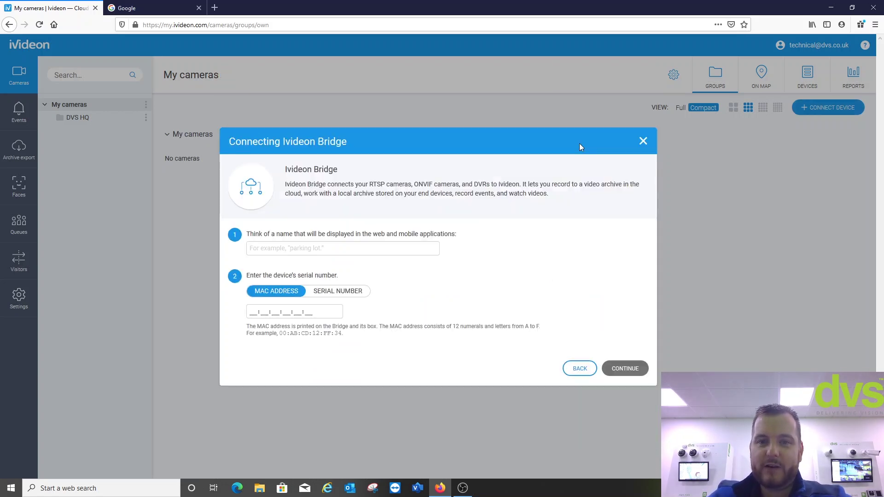
pyautogui.click(330, 251)
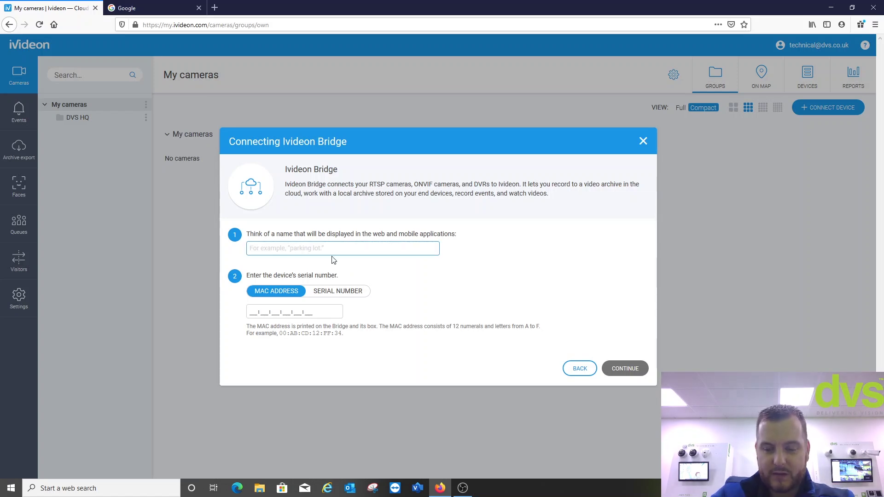
pyautogui.write('DVS HQ Bridge')
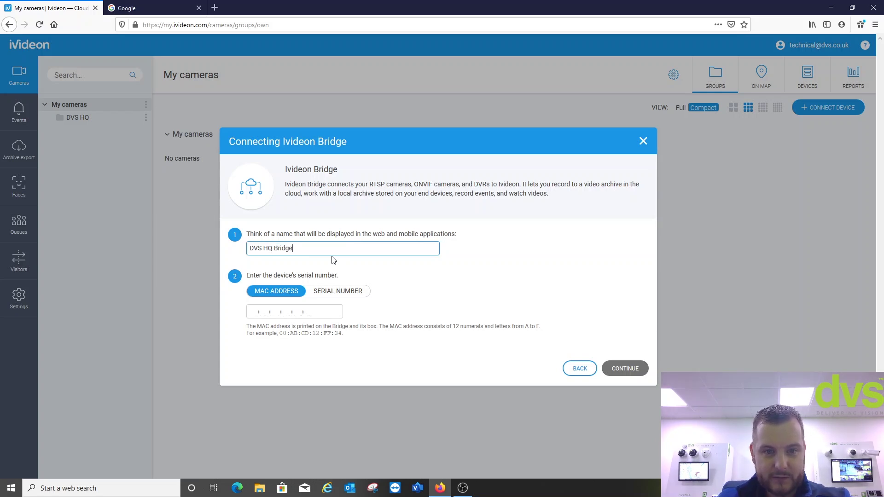
pyautogui.click(252, 312)
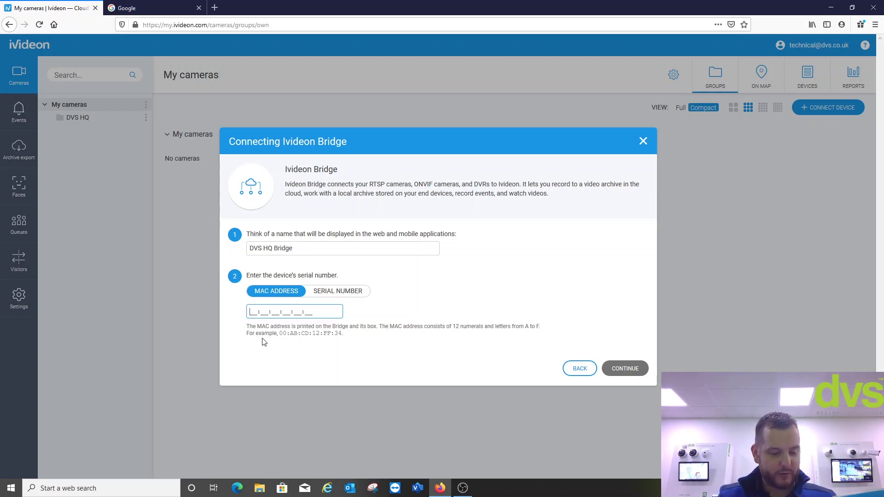
pyautogui.write('AB')
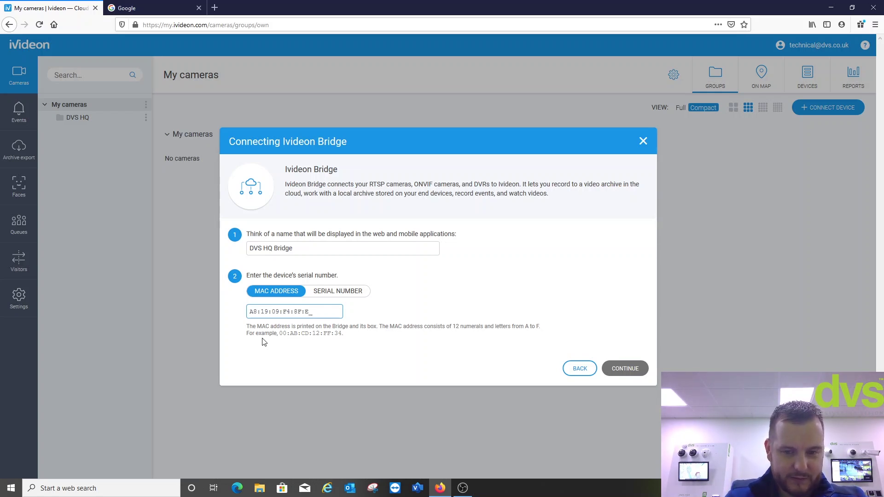
pyautogui.write('0')
pyautogui.click(609, 368)
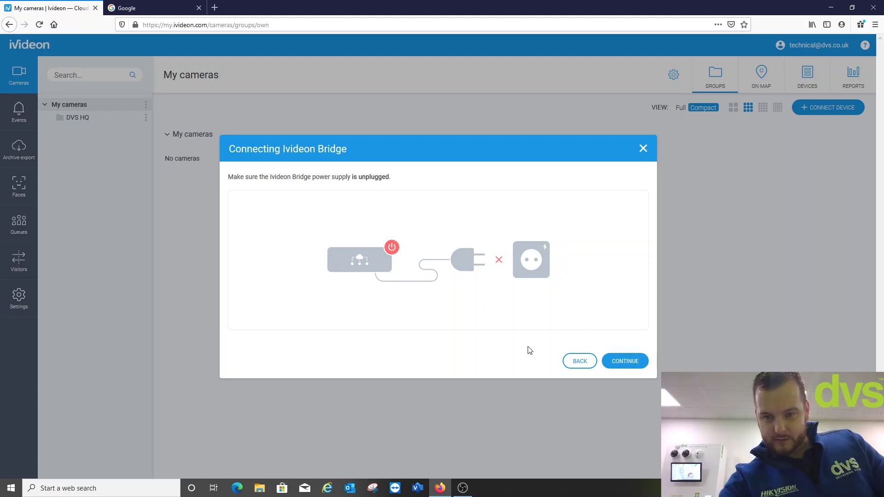
# Proceed through the bridge's power and Ethernet connection instructions to finish connecting it
pyautogui.click(618, 364)
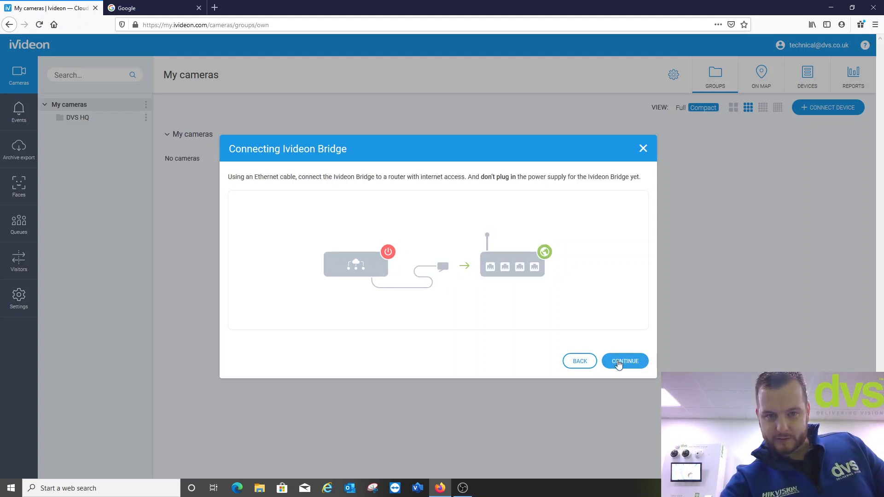
pyautogui.click(618, 363)
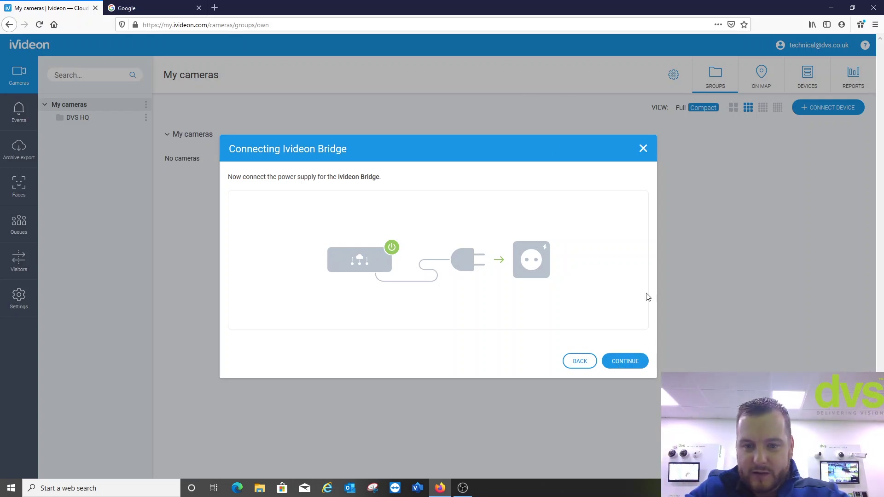
pyautogui.click(623, 358)
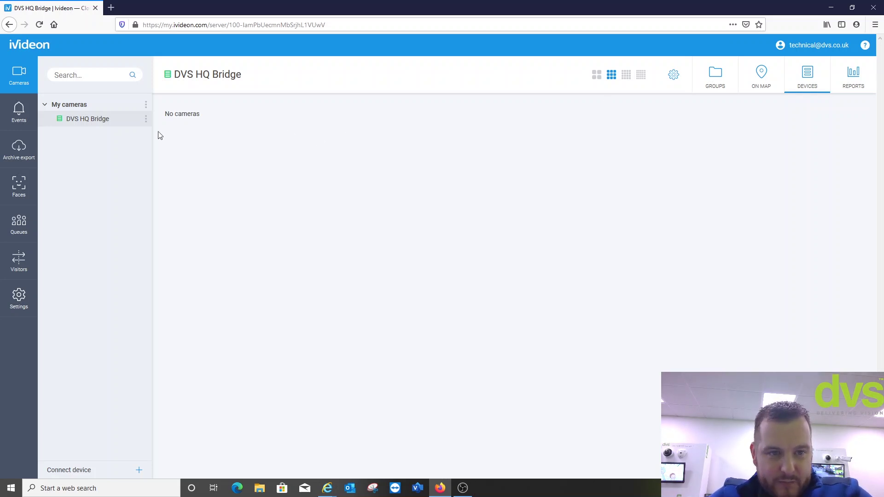
# Open the DVS HQ Bridge configuration and begin manually adding an ONVIF device with IP address 192.168.4.3
pyautogui.click(146, 119)
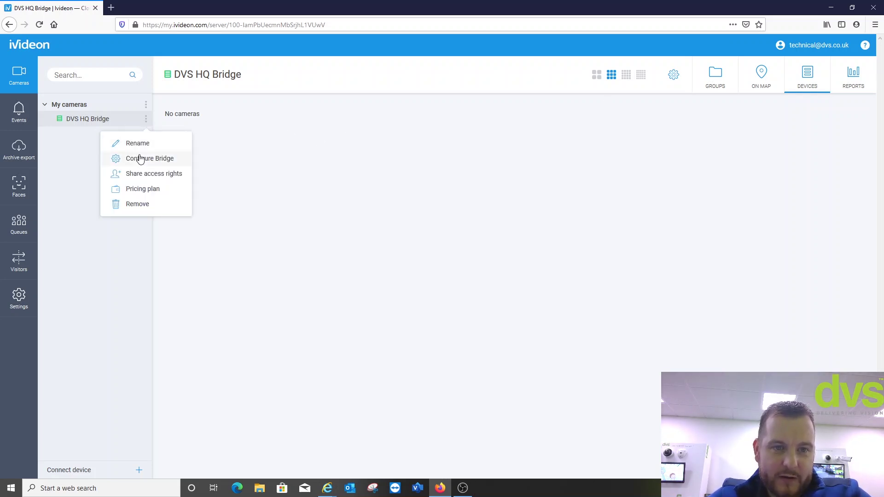
pyautogui.click(140, 158)
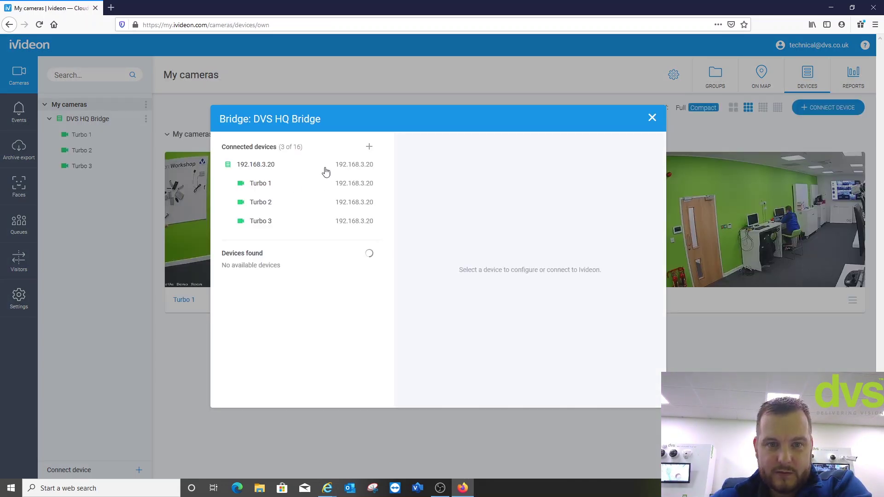
pyautogui.click(370, 149)
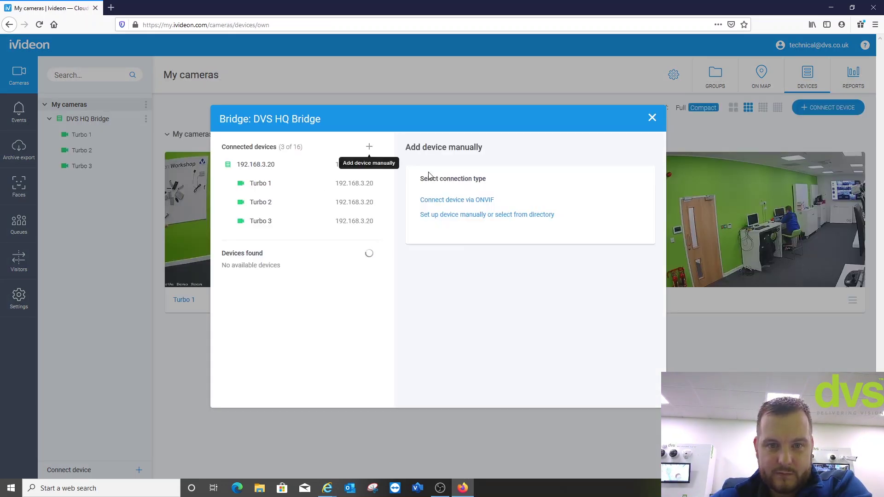
pyautogui.click(479, 203)
pyautogui.write('192.16')
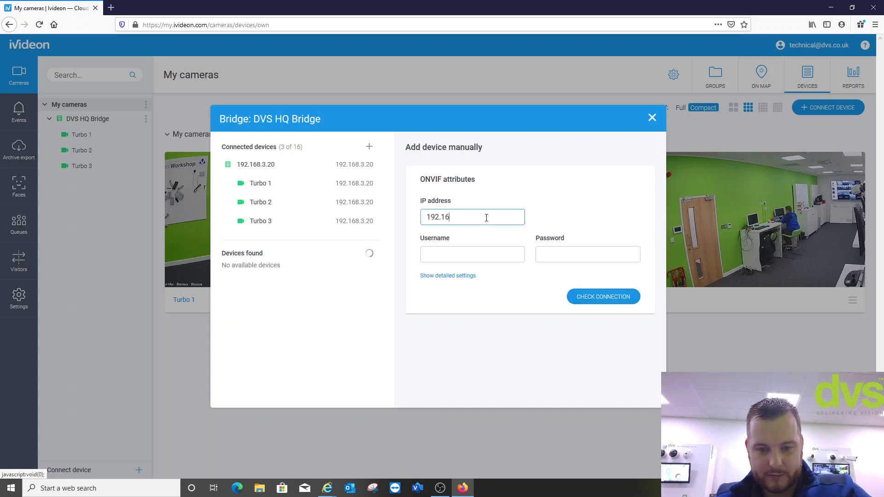
pyautogui.write('8.4.3')
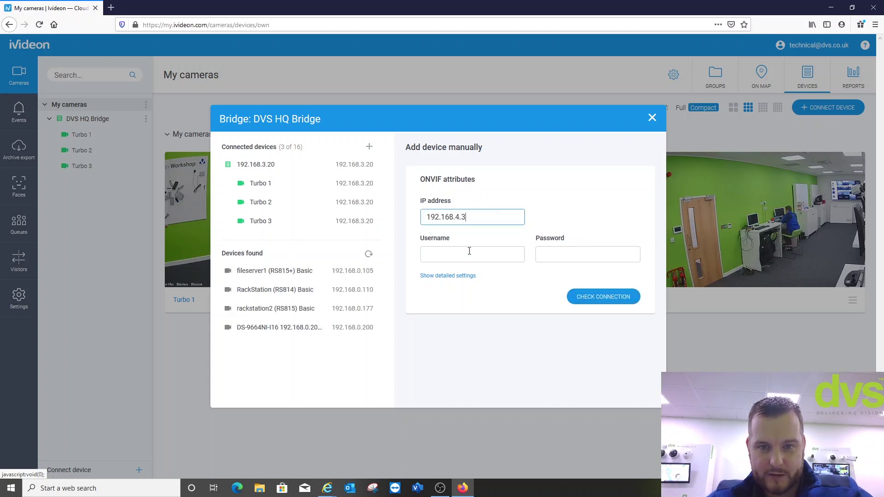
# Check the ONVIF connection with username onvif and the device password, and connect the camera under the name 180 Bullet
pyautogui.click(469, 251)
pyautogui.write('onfi')
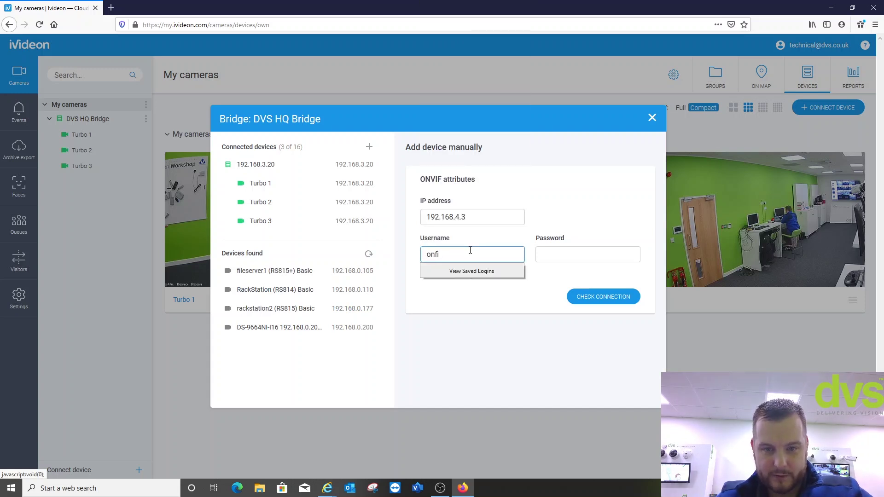
pyautogui.press('BackSpace')
pyautogui.press('BackSpace')
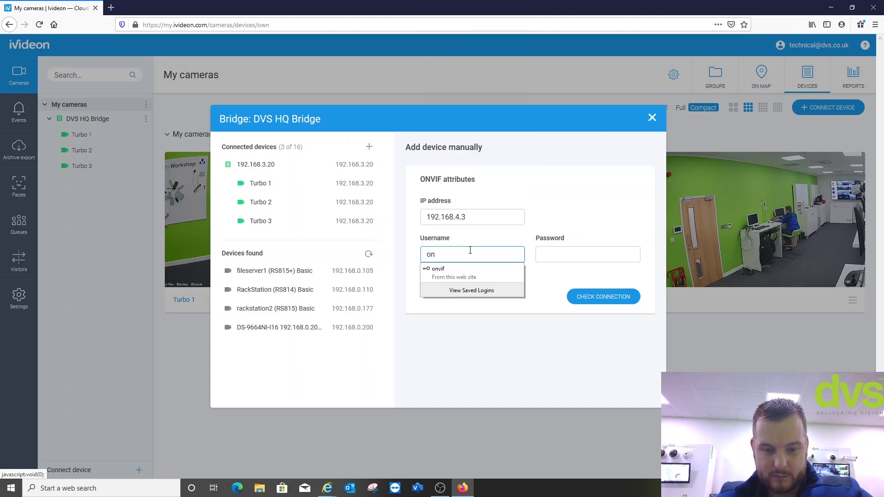
pyautogui.write('vif')
pyautogui.click(543, 259)
pyautogui.write('a')
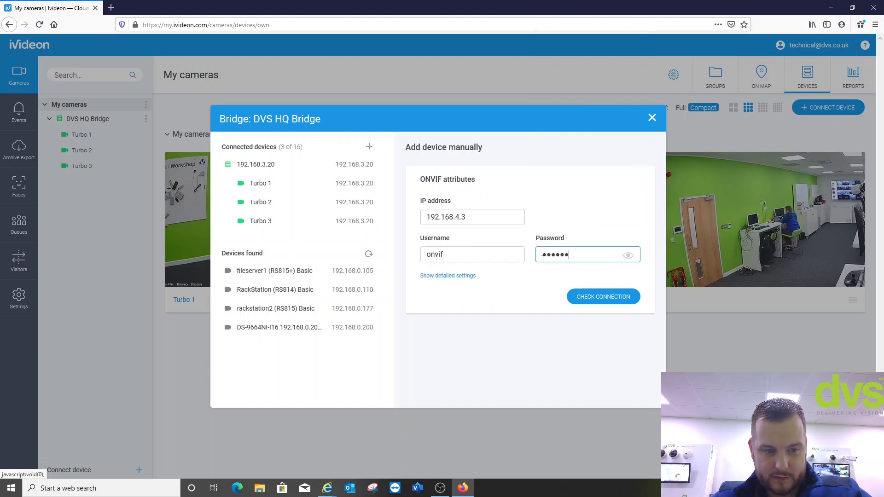
pyautogui.click(595, 296)
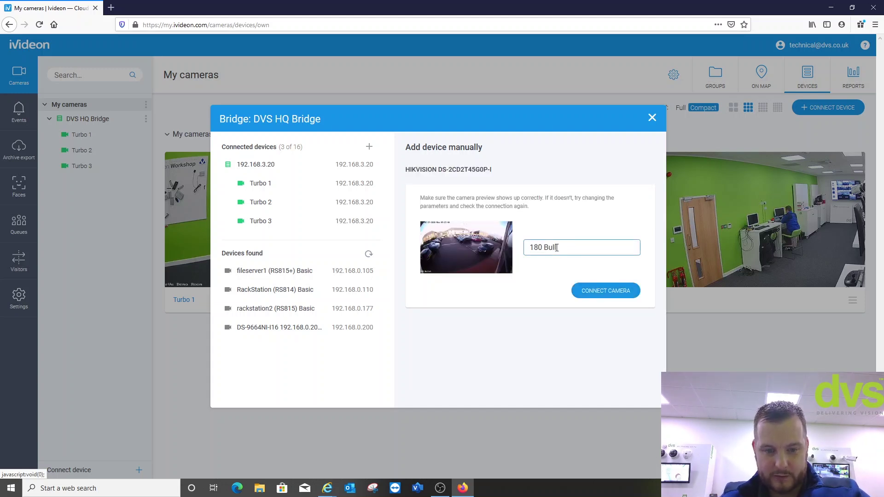
pyautogui.click(593, 291)
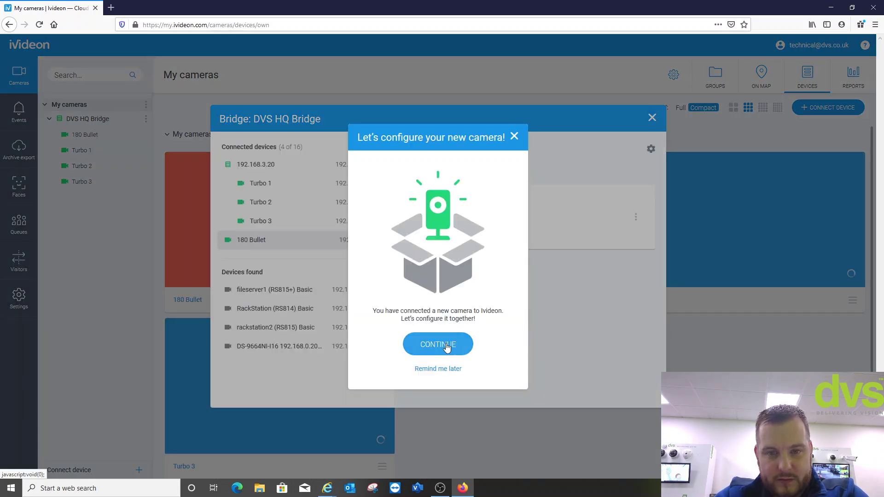
# Select the Cloud 30 Pro service plan for the 180 Bullet camera and pay for 3 months
pyautogui.click(446, 348)
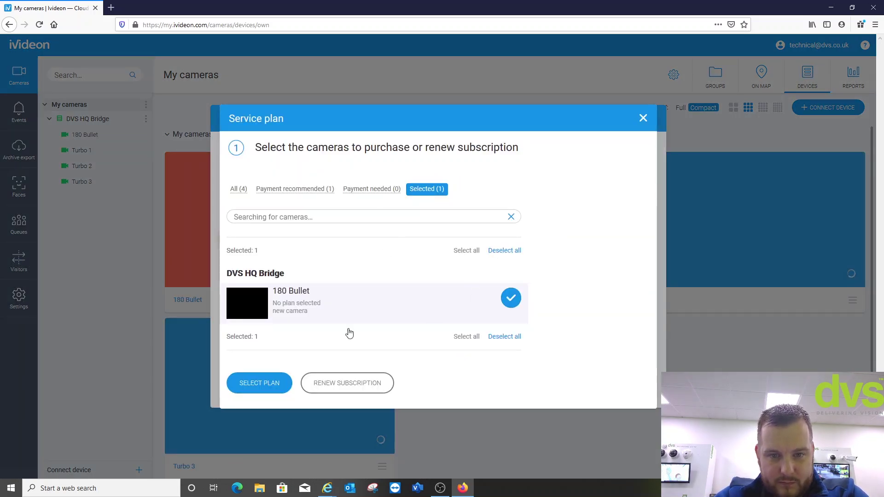
pyautogui.click(259, 383)
pyautogui.scroll(-6, 570, 238)
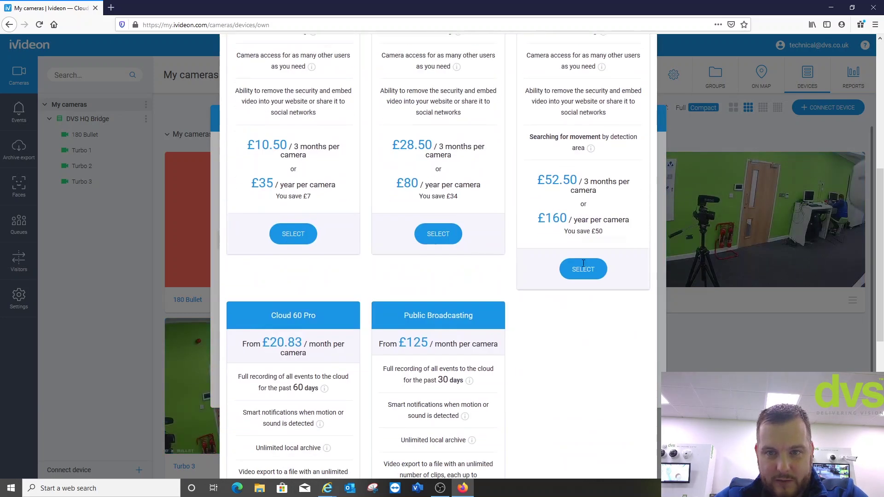
pyautogui.click(583, 249)
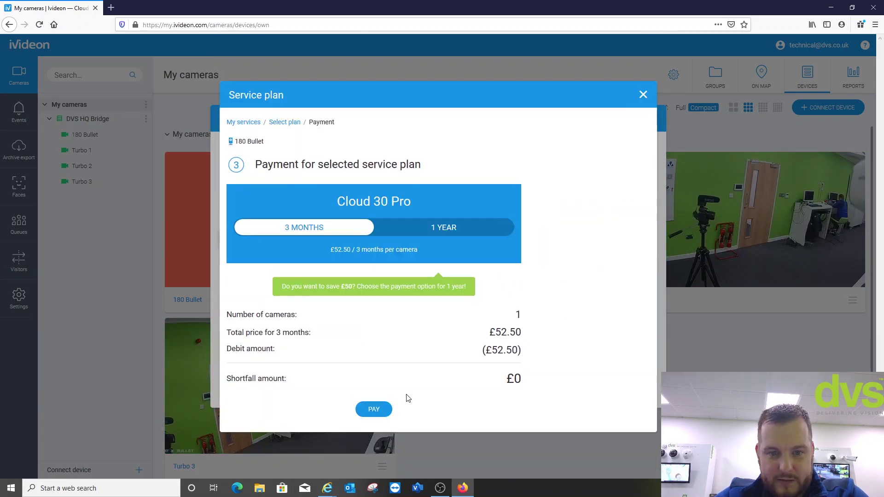
pyautogui.click(374, 409)
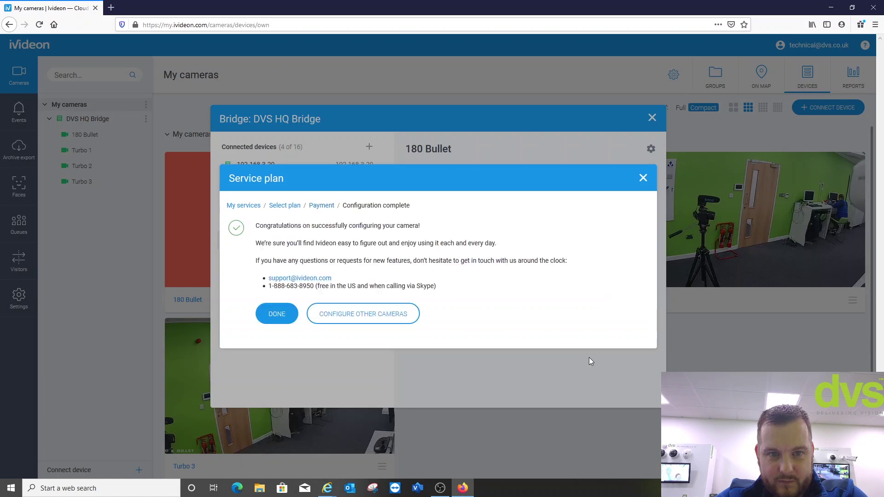
pyautogui.click(364, 314)
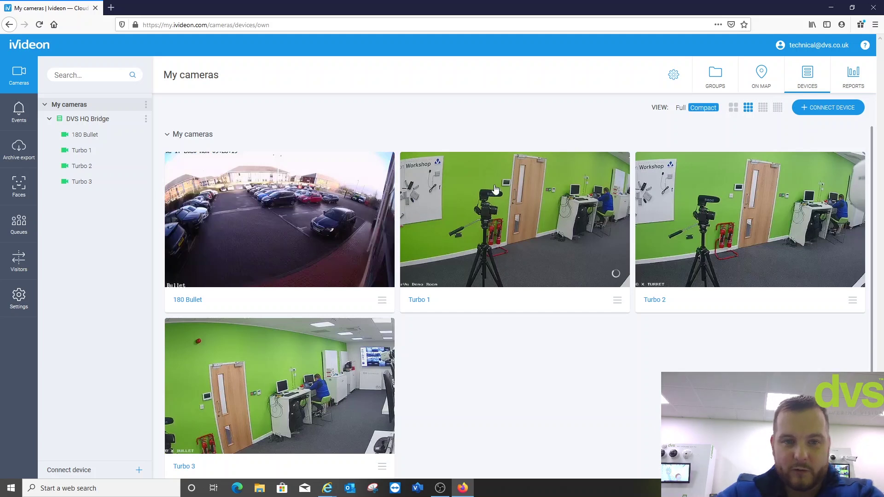
# Set the 180 Bullet camera's cloud recording mode to Delayed recording and view its upload schedule
pyautogui.click(382, 300)
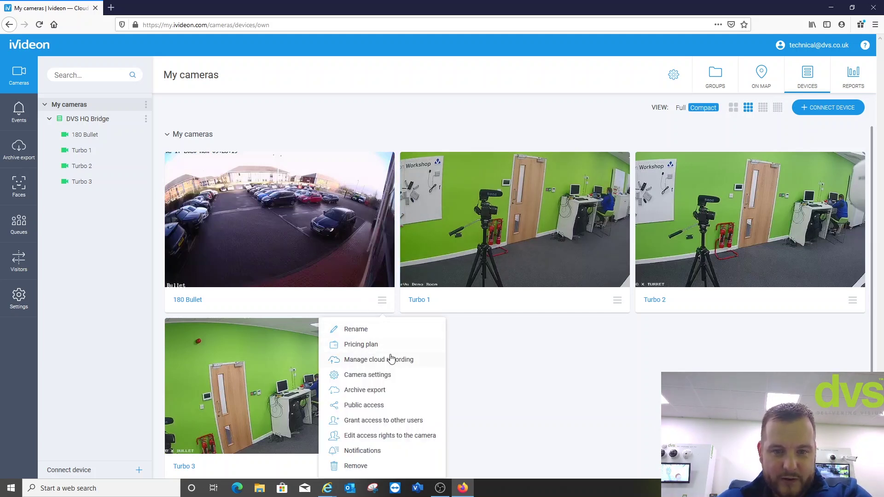
pyautogui.click(373, 364)
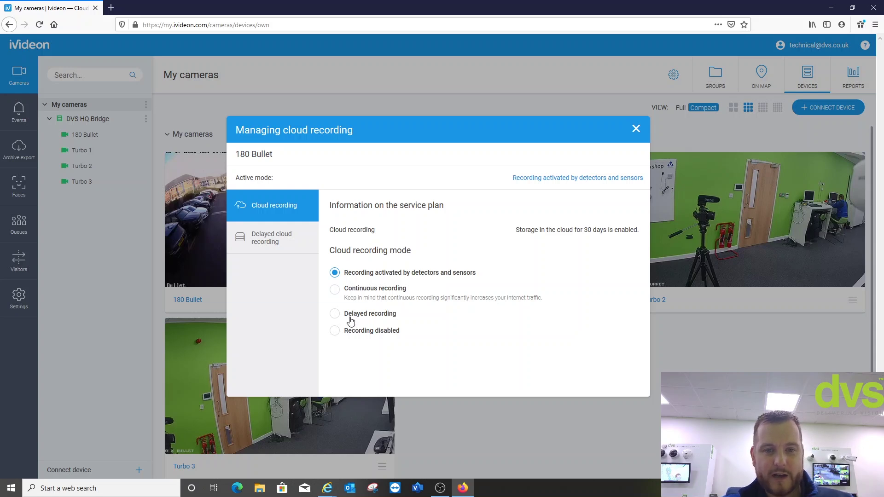
pyautogui.click(334, 314)
pyautogui.click(361, 327)
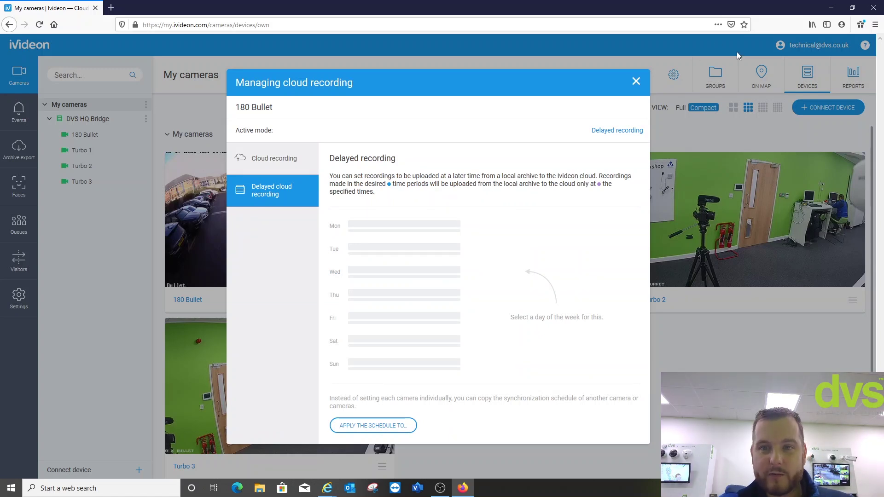
pyautogui.click(635, 82)
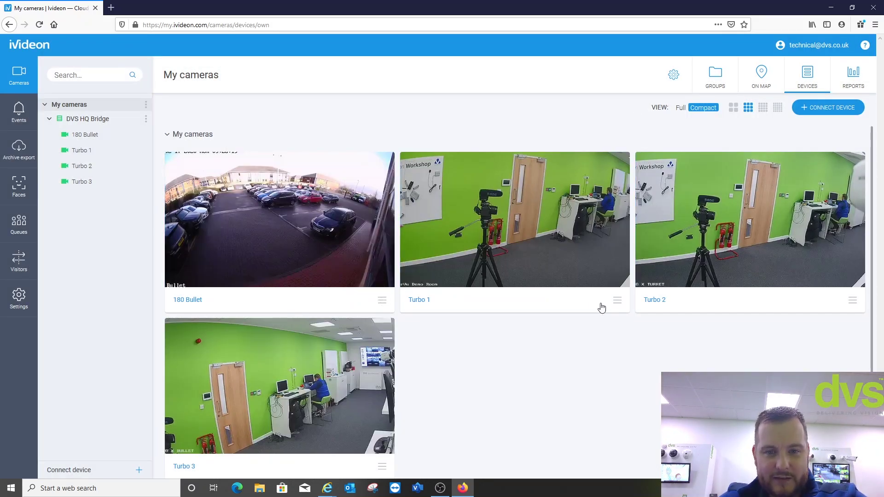
# Set the Turbo 1 camera's cloud recording mode to Continuous recording
pyautogui.click(617, 300)
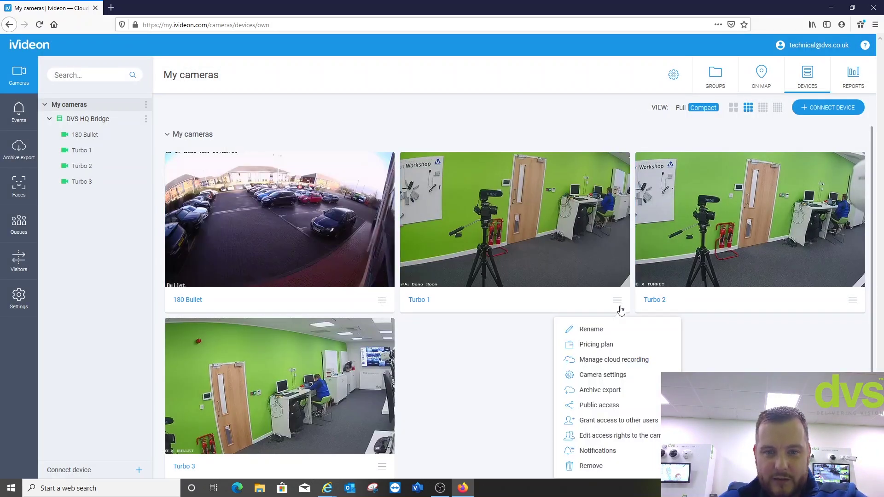
pyautogui.click(612, 361)
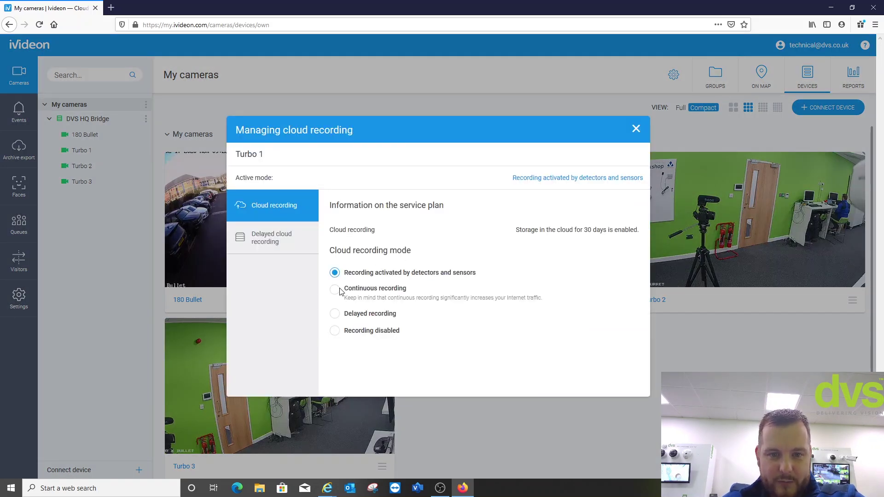
pyautogui.click(339, 290)
pyautogui.click(636, 128)
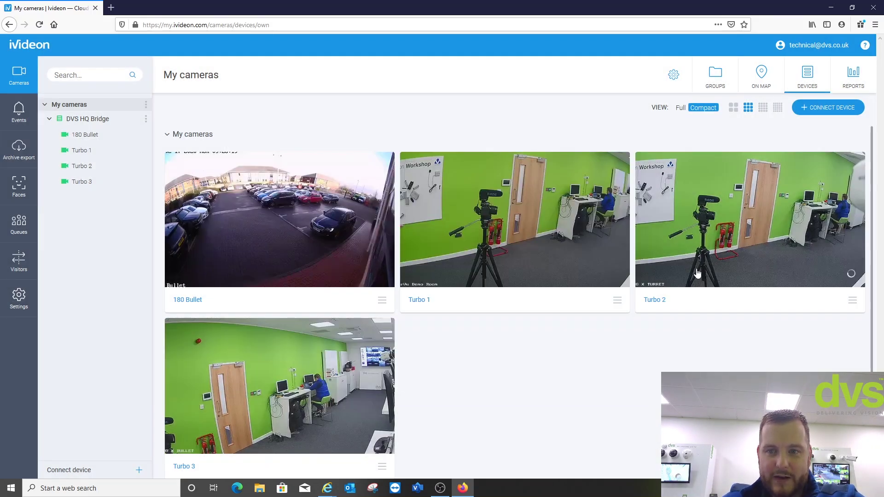
# Check the cloud recording settings of the 180 Bullet camera and close them without changes
pyautogui.click(382, 300)
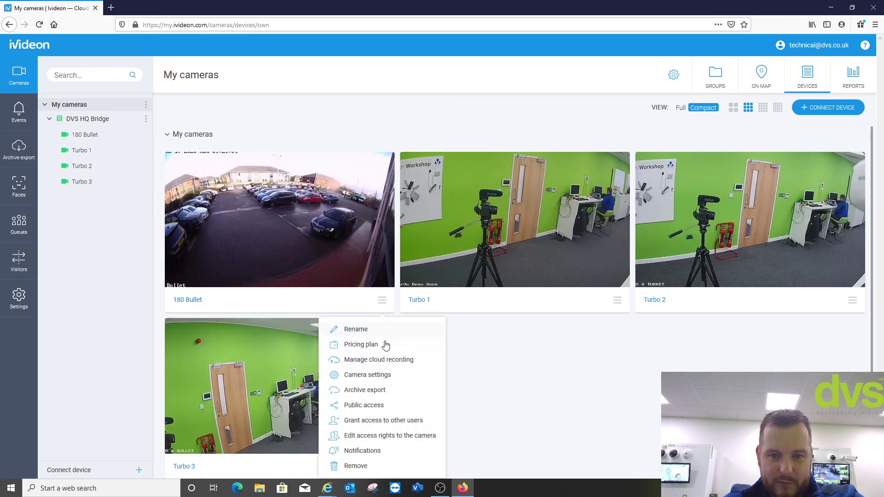
pyautogui.click(365, 360)
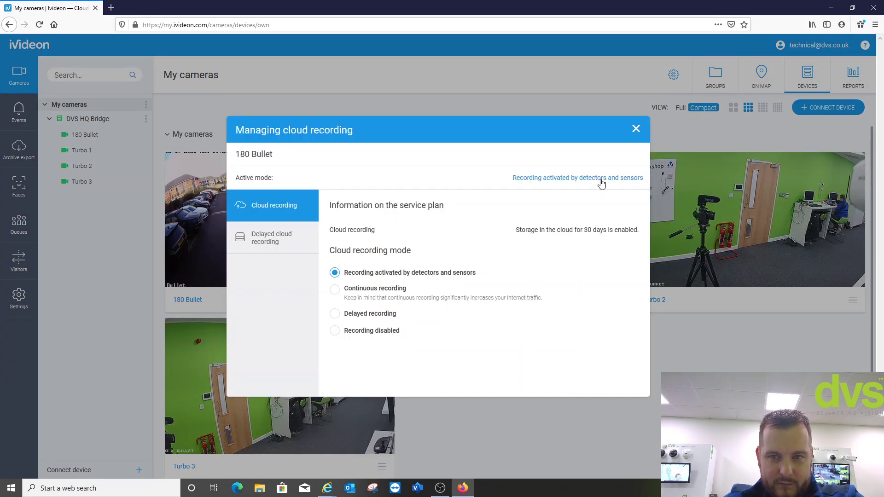
pyautogui.click(636, 130)
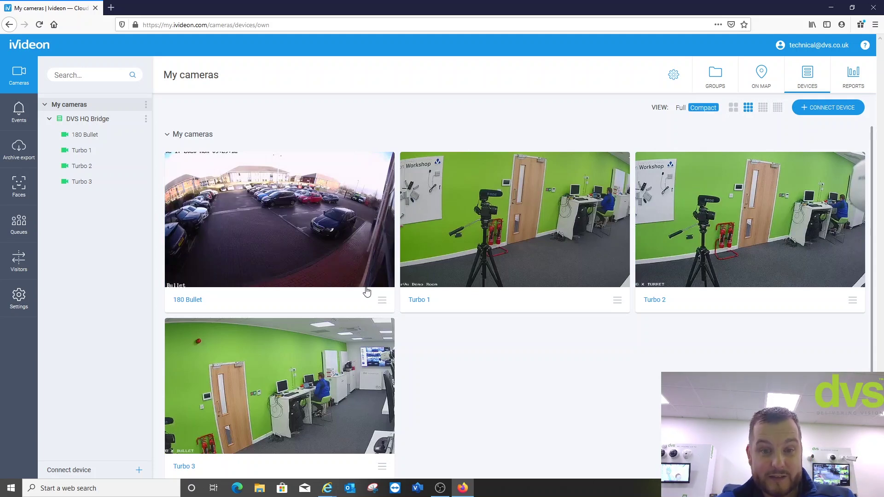
# Review the 180 Bullet camera settings for video, image, audio, system and device information
pyautogui.click(382, 301)
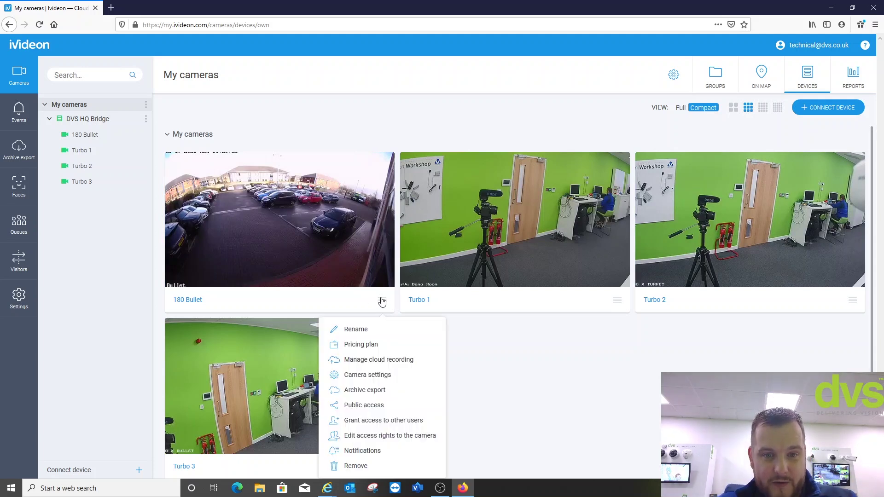
pyautogui.click(384, 376)
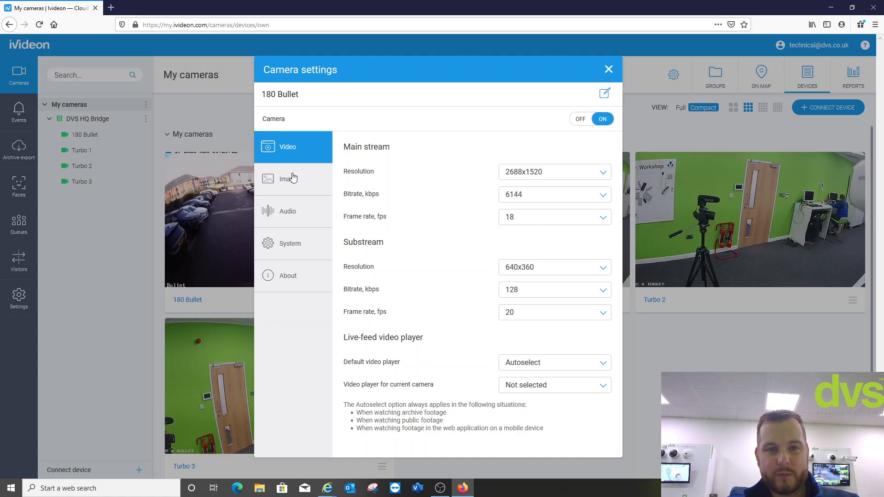
pyautogui.click(275, 178)
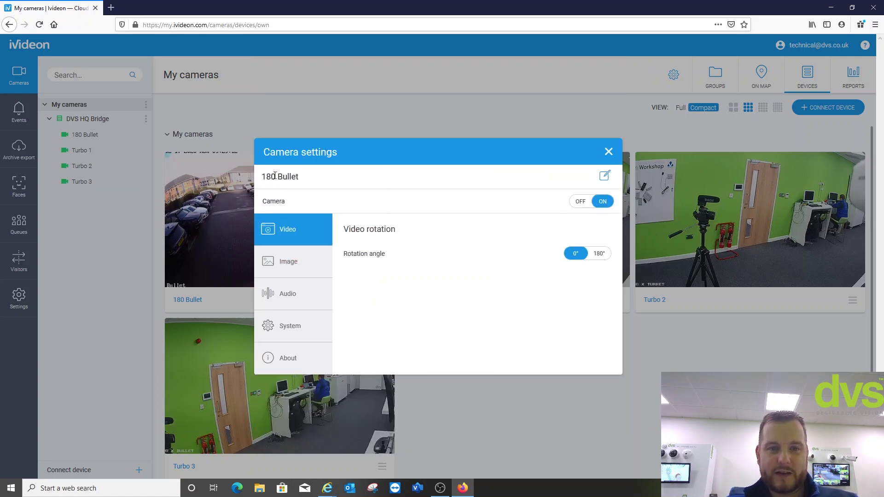
pyautogui.click(290, 288)
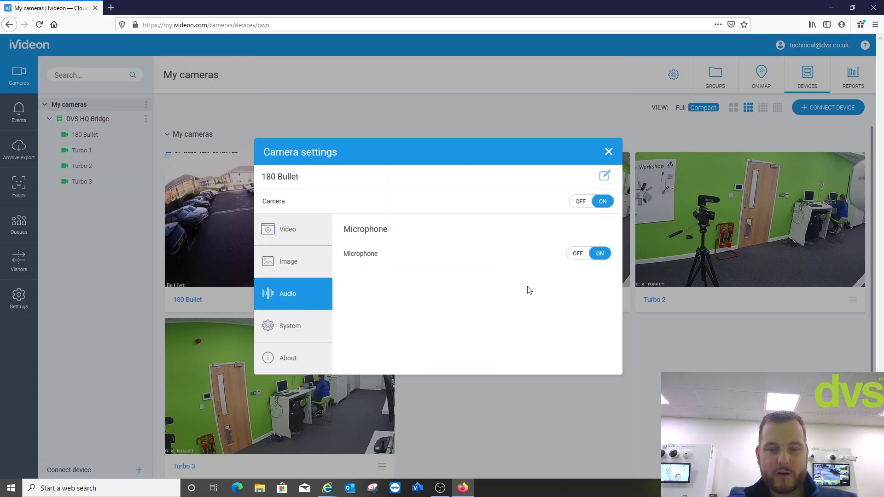
pyautogui.click(300, 328)
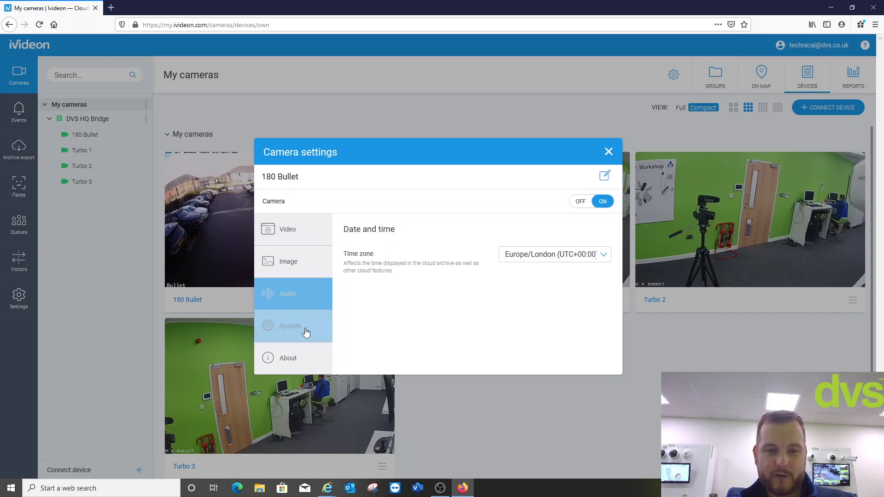
pyautogui.click(289, 358)
pyautogui.click(609, 152)
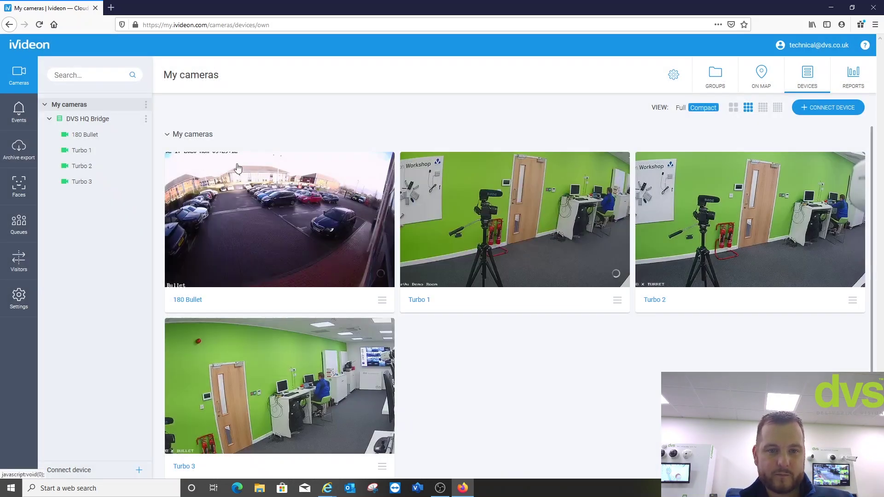
# View the public access setup for the 180 Bullet camera and close it without sharing the feed
pyautogui.click(382, 300)
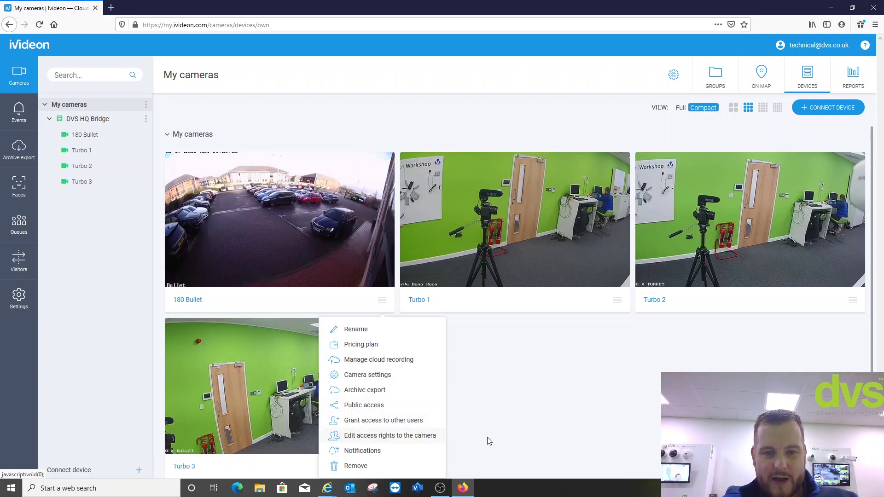
pyautogui.click(361, 406)
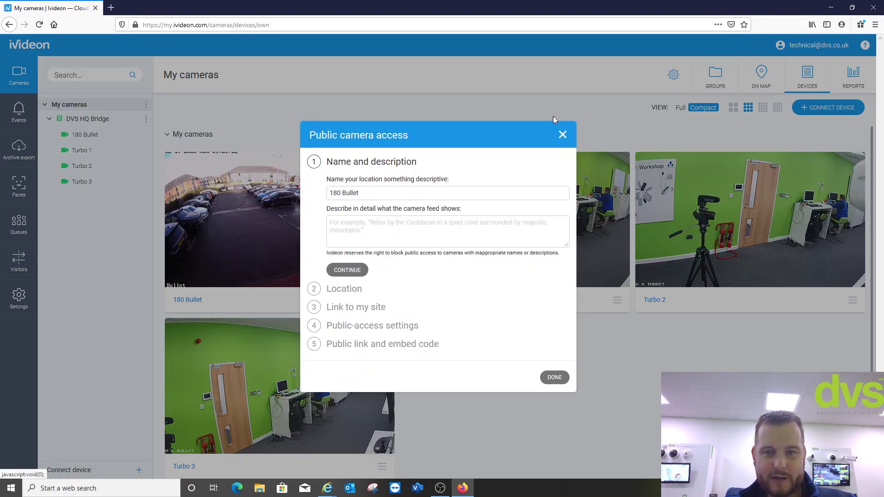
pyautogui.click(562, 134)
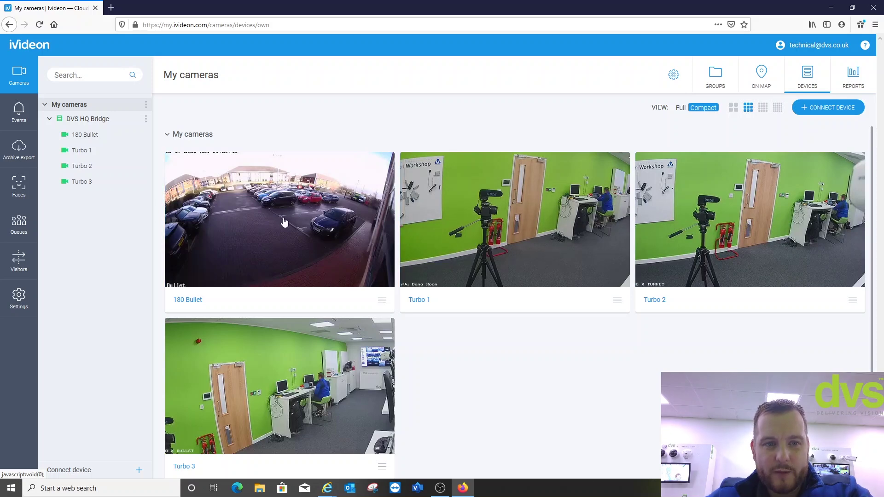
# In the 180 Bullet player, search the February 17, 2020 recordings for motion within a five-point area covering the paving nearest the camera
pyautogui.click(314, 197)
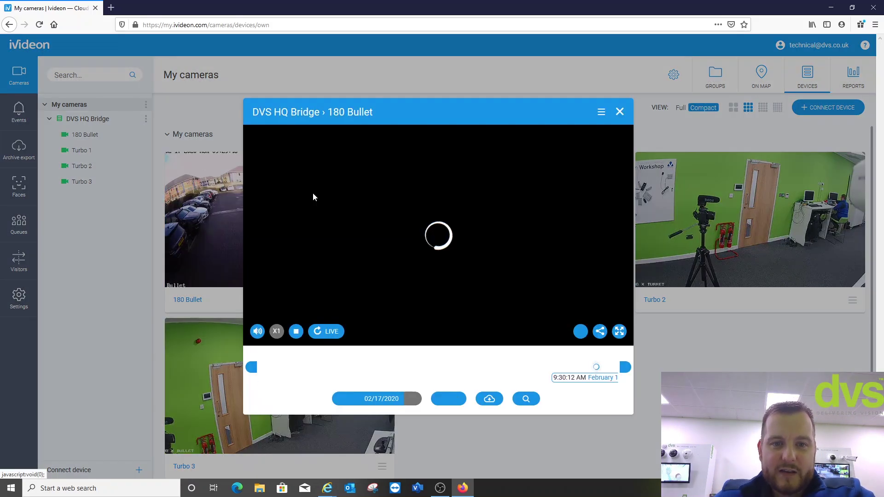
pyautogui.click(526, 399)
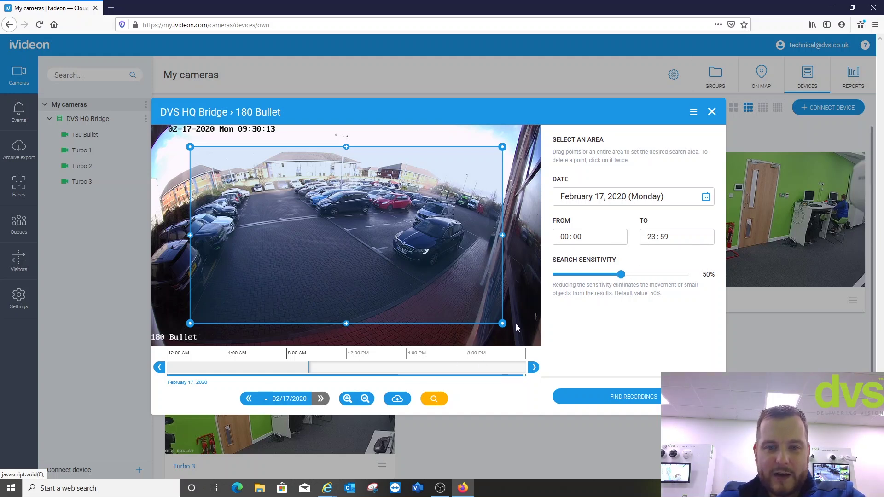
pyautogui.moveTo(502, 147); pyautogui.dragTo(426, 211)
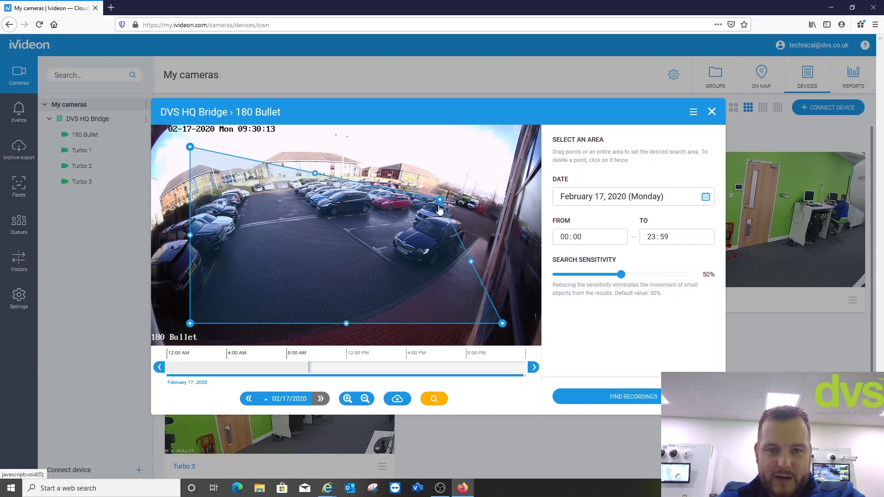
pyautogui.moveTo(309, 181); pyautogui.dragTo(369, 240)
pyautogui.moveTo(190, 146); pyautogui.dragTo(236, 270)
pyautogui.moveTo(369, 239); pyautogui.dragTo(372, 276)
pyautogui.moveTo(427, 212); pyautogui.dragTo(478, 263)
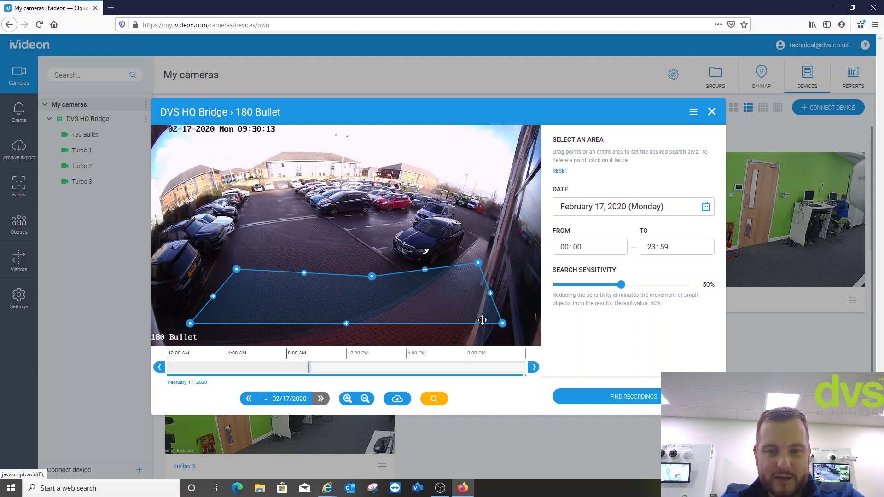
pyautogui.click(555, 398)
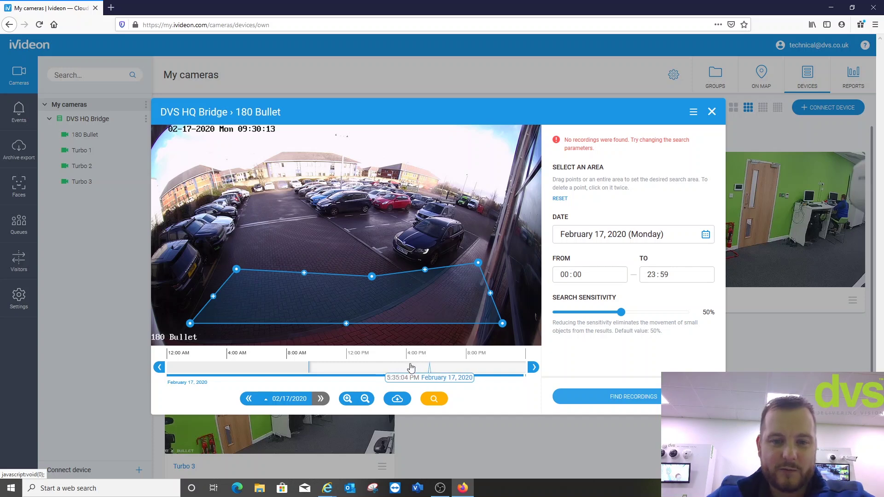
pyautogui.click(435, 397)
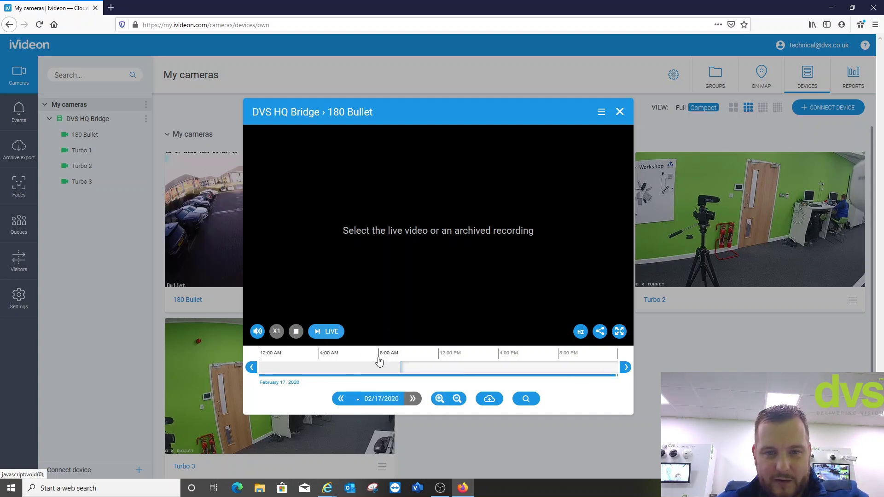
# Play the 180 Bullet live feed, enlarge the timeline to minute scale, and play the archived recording from about 9:28 AM
pyautogui.click(329, 331)
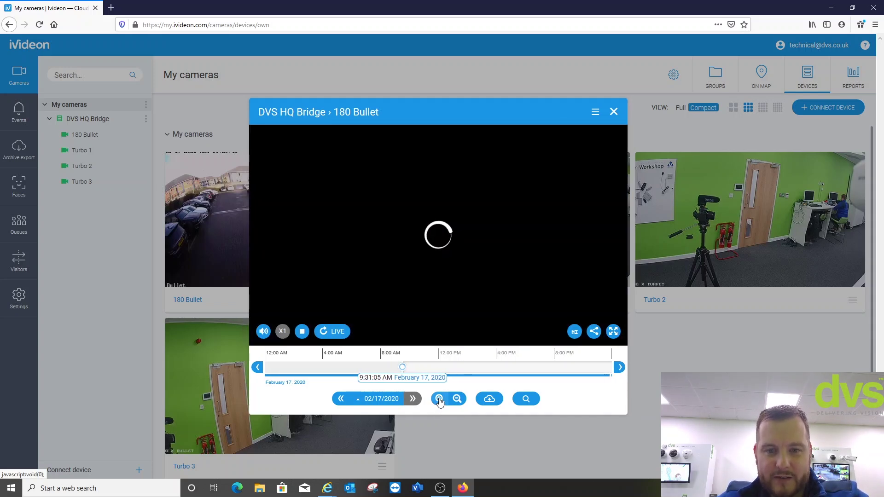
pyautogui.click(439, 399)
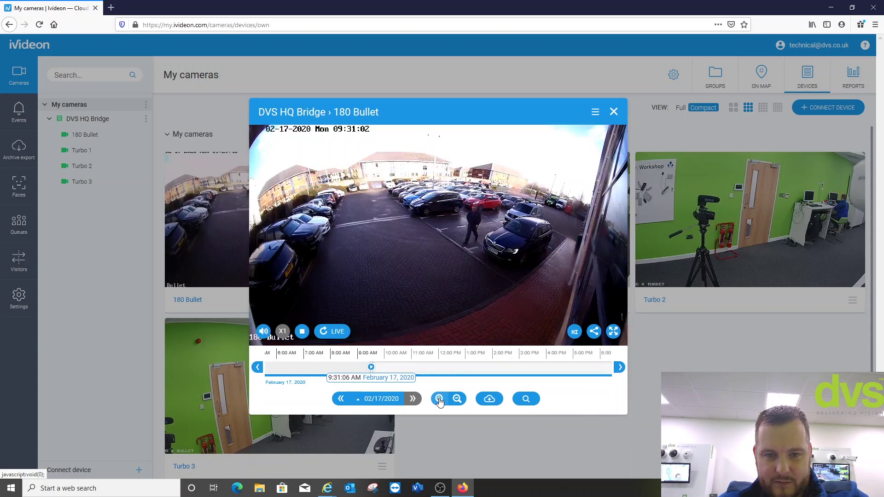
pyautogui.click(440, 399)
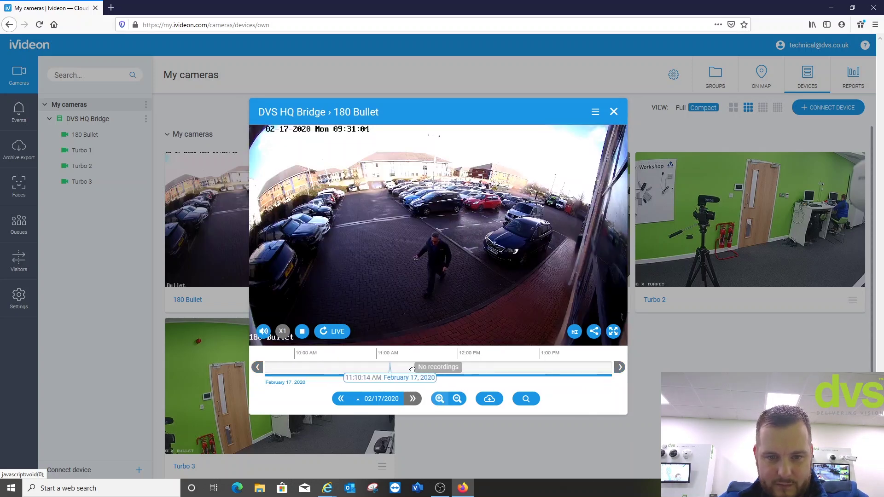
pyautogui.click(439, 400)
pyautogui.click(440, 400)
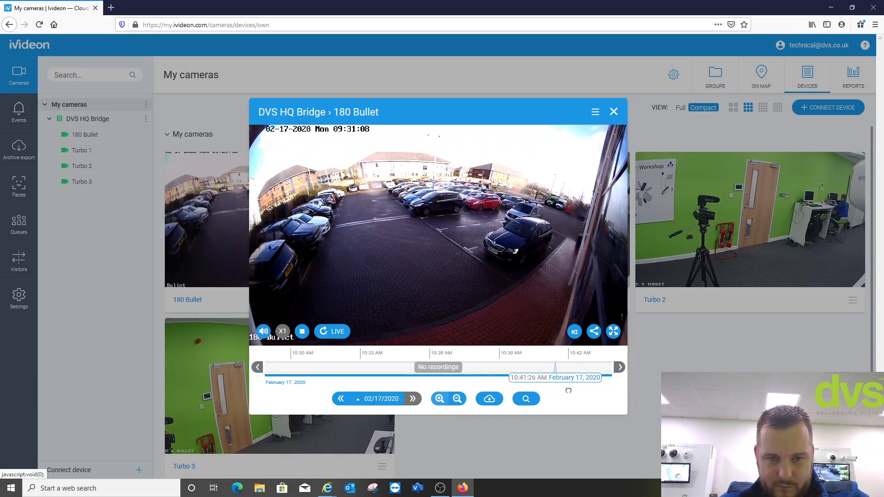
pyautogui.click(257, 367)
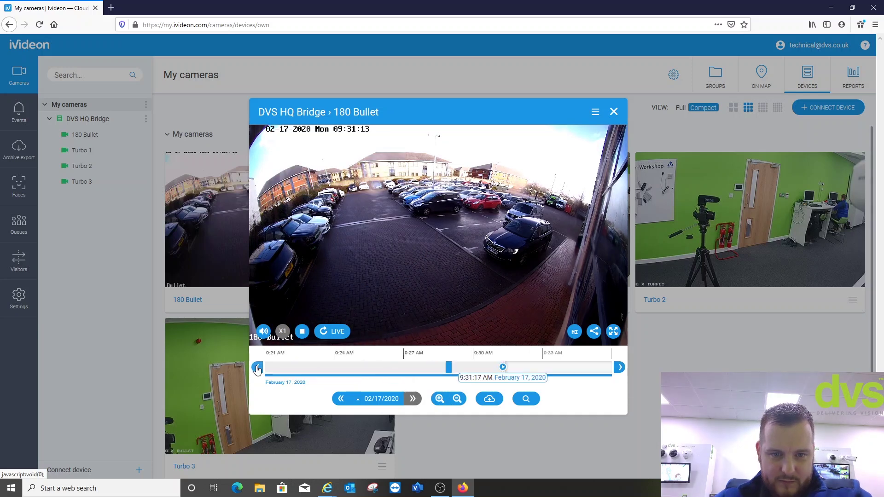
pyautogui.click(448, 369)
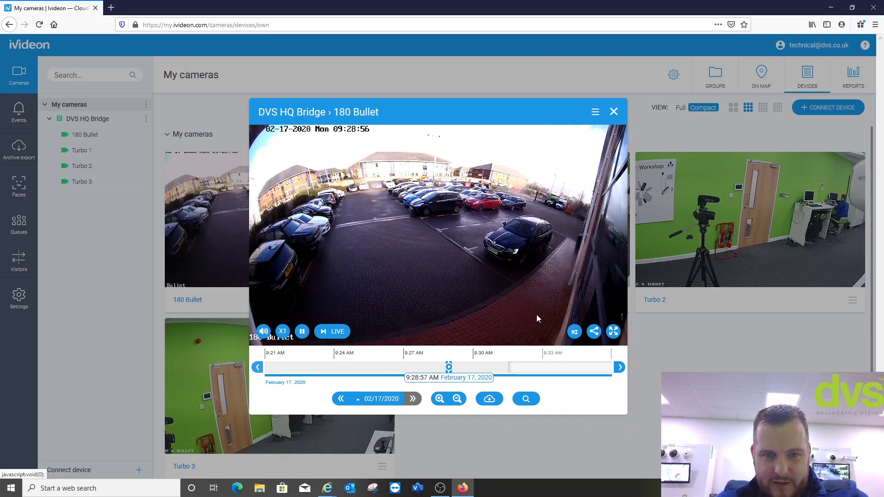
# Mark the 180 Bullet recording from 9:28:49 AM to 9:29:04 AM for export and close the player
pyautogui.click(489, 401)
pyautogui.moveTo(386, 364); pyautogui.dragTo(435, 363)
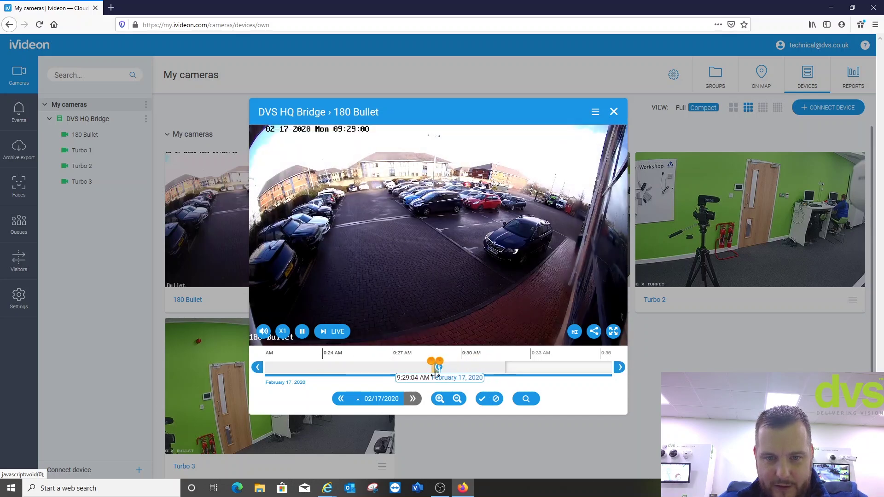
pyautogui.click(481, 399)
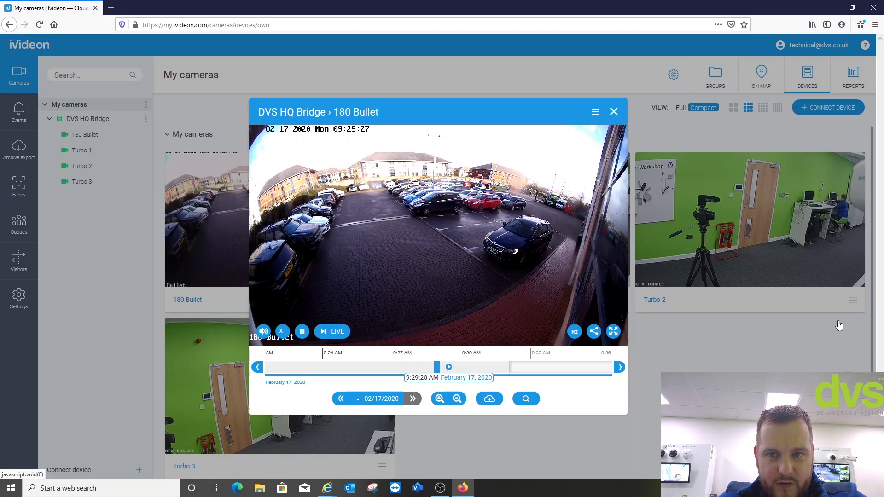
pyautogui.click(614, 112)
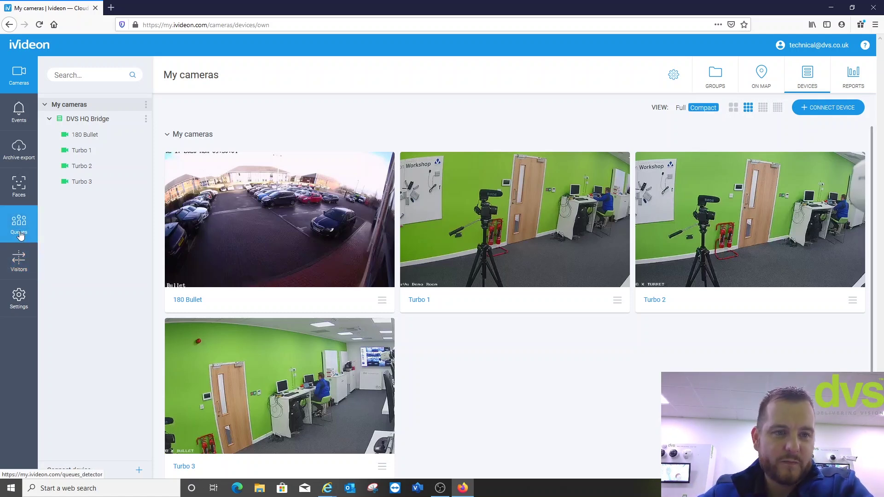
# Browse the exported archive recordings and save the first 180 Bullet clip, 9:28:49 AM to 9:29:04 AM, to the computer
pyautogui.click(14, 148)
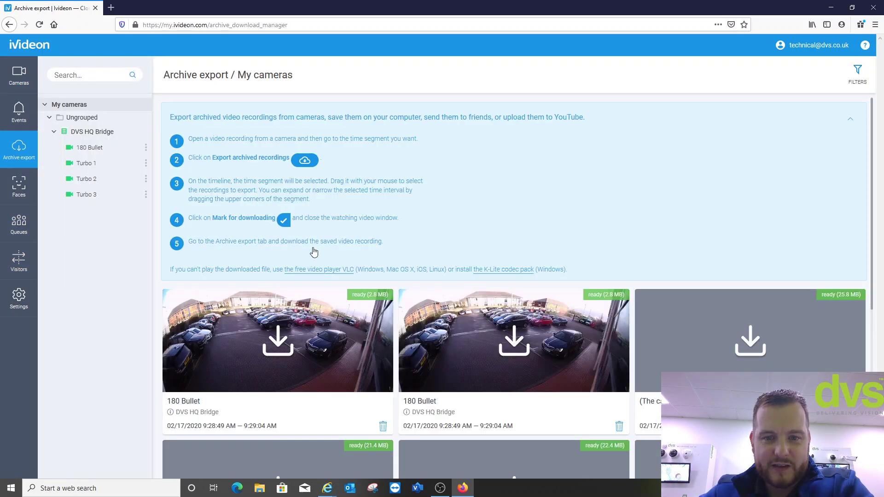
pyautogui.scroll(-3, 318, 255)
pyautogui.scroll(-5, 566, 313)
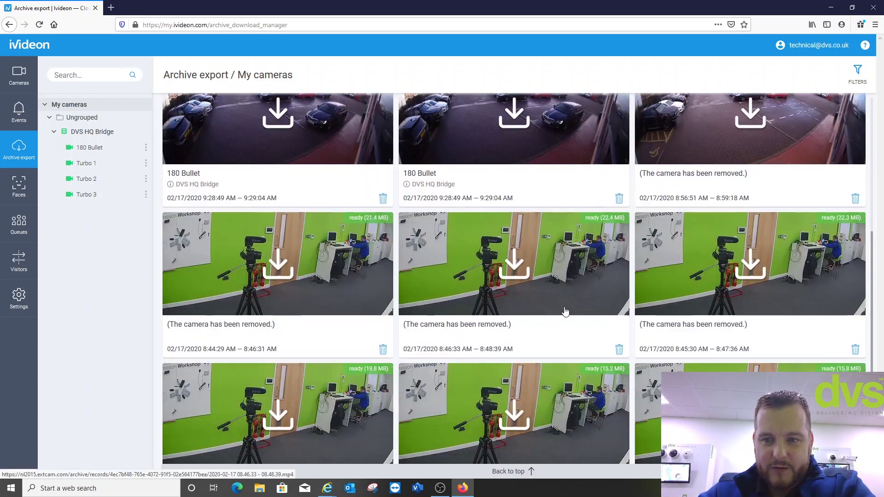
pyautogui.scroll(3, 606, 306)
pyautogui.scroll(4, 608, 304)
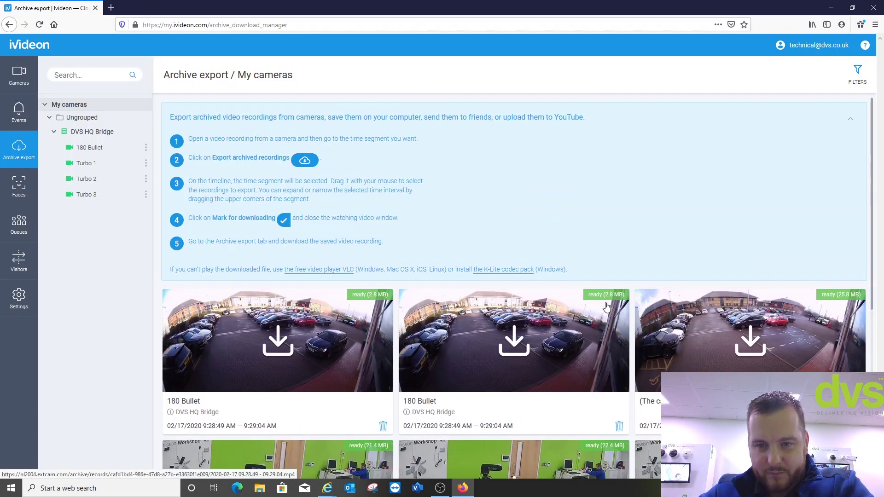
pyautogui.scroll(-1, 414, 309)
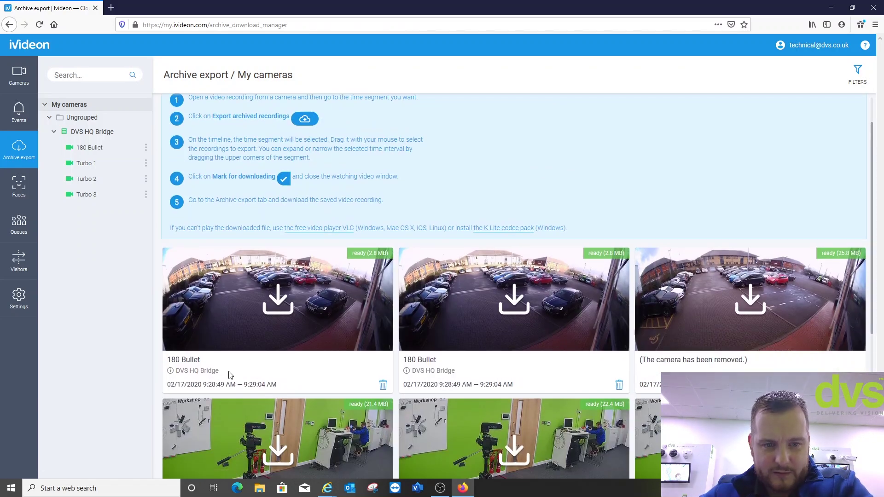
pyautogui.scroll(-1, 297, 343)
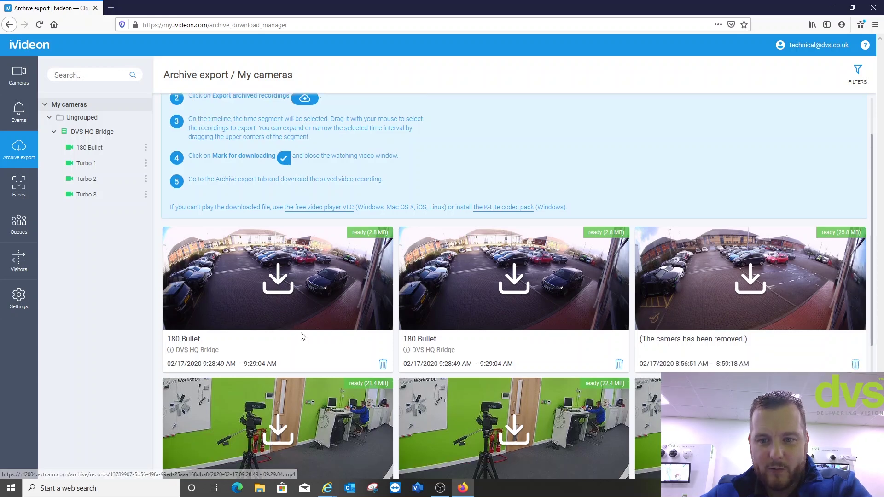
pyautogui.click(275, 283)
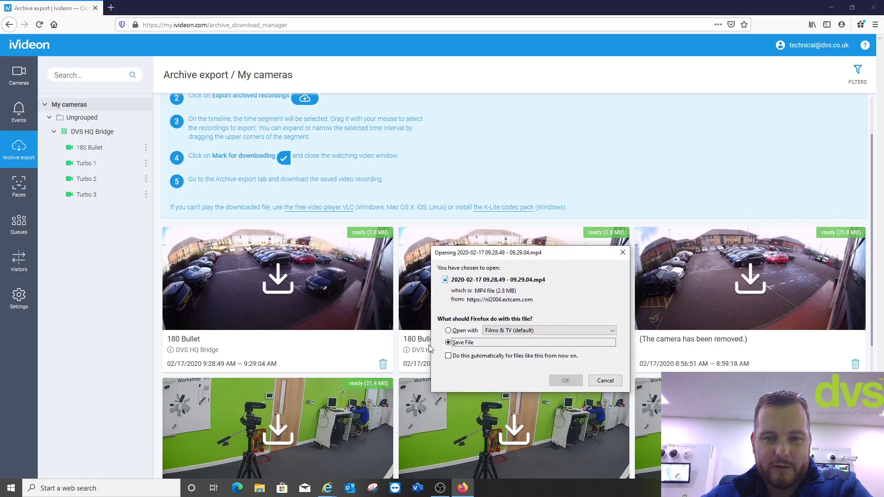
pyautogui.click(563, 380)
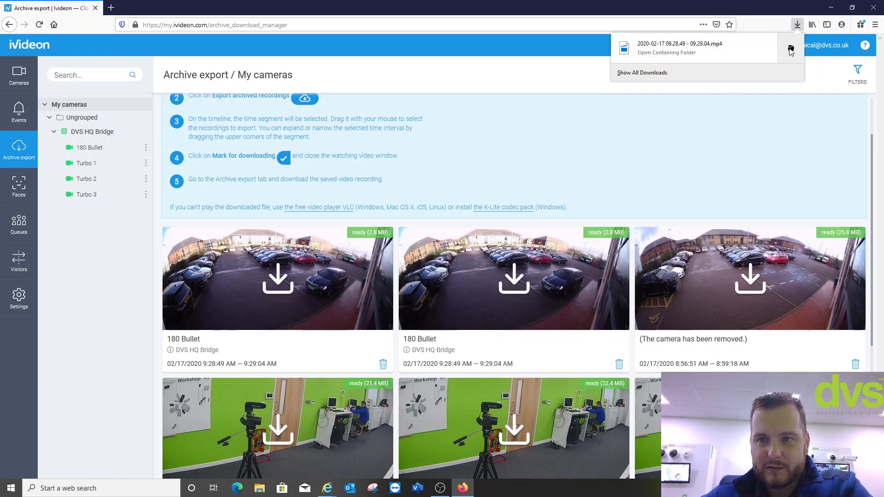
# Play the downloaded clip 2020-02-17 09.28.49 - 09.29.04 from its folder, then return to the archive export page
pyautogui.click(791, 47)
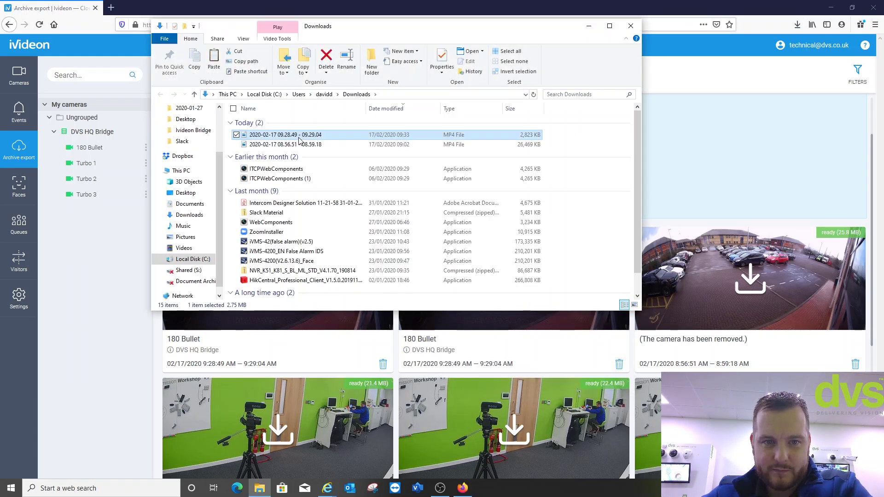
pyautogui.doubleClick(321, 138)
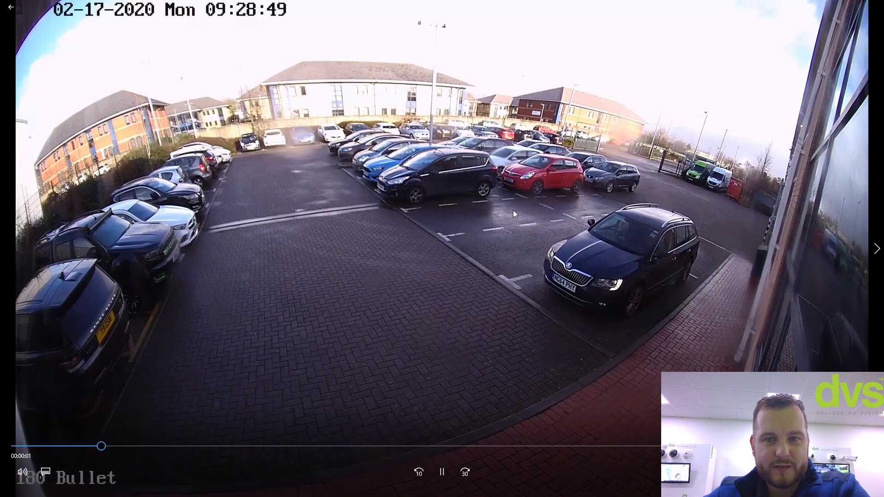
pyautogui.click(871, 7)
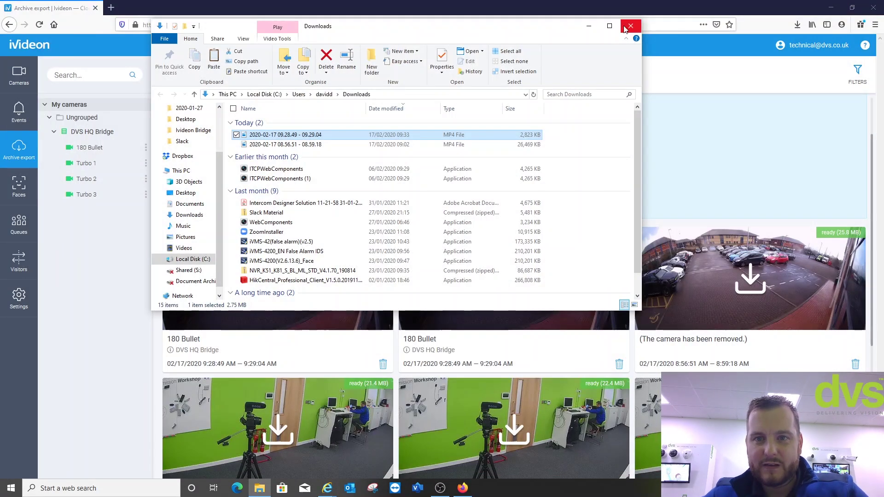
pyautogui.click(630, 25)
pyautogui.scroll(1, 574, 187)
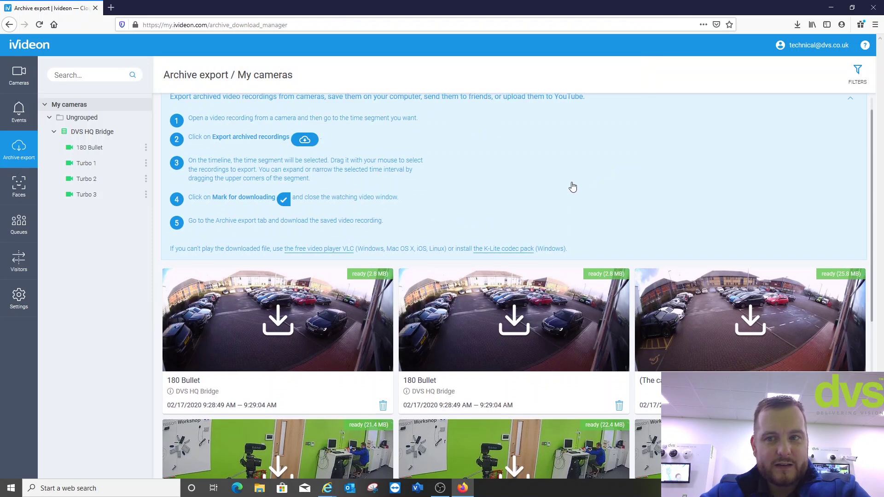